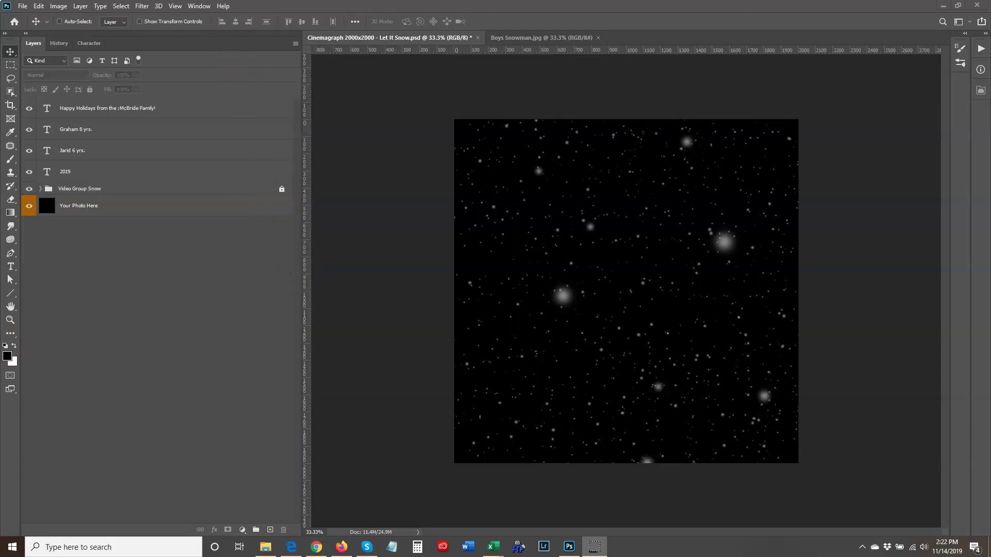
Show the video timeline, dock it above the layers list, and adjust its zoom to fit the clips.
{"action": "left_click", "coordinate": [205, 7]}
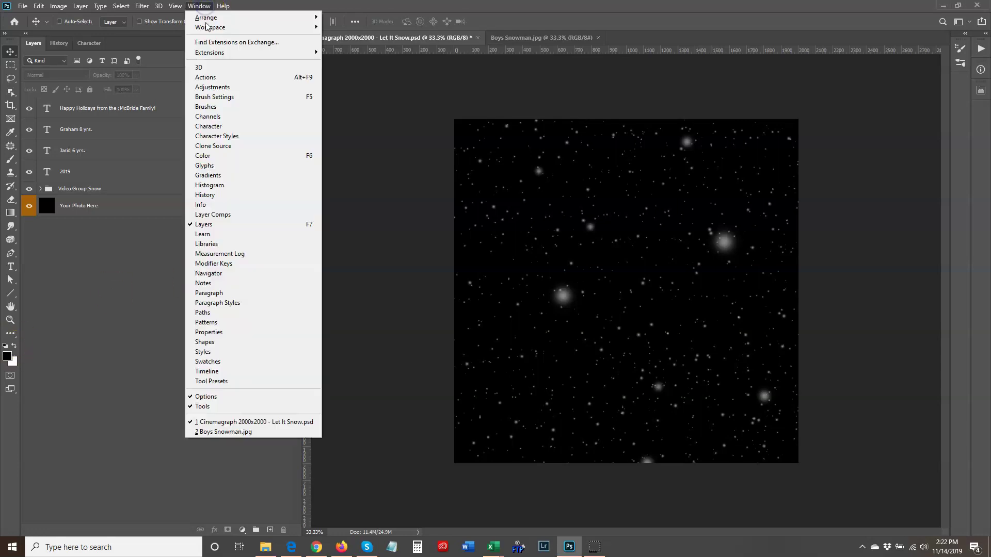
{"action": "left_click", "coordinate": [212, 372]}
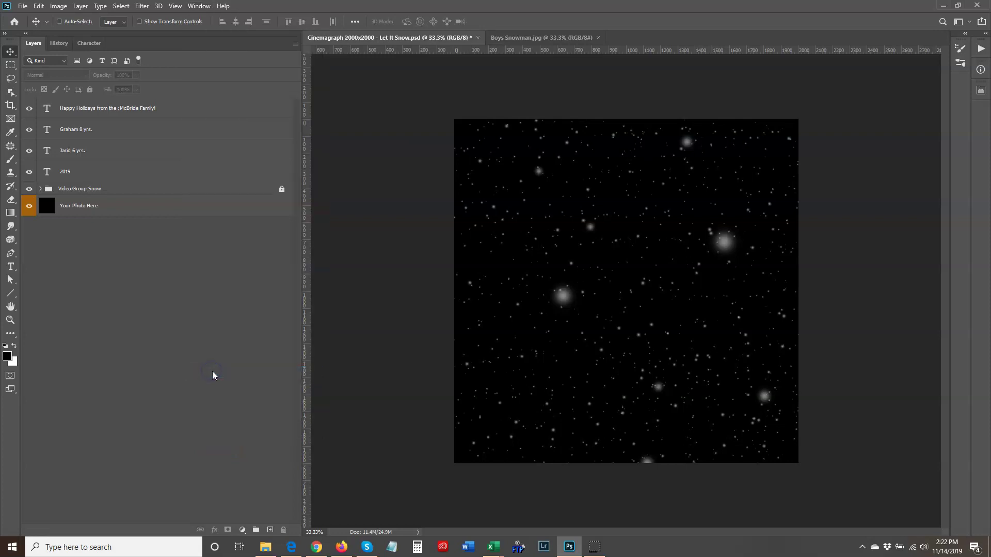
{"action": "left_click_drag", "start_coordinate": [652, 255], "coordinate": [83, 38]}
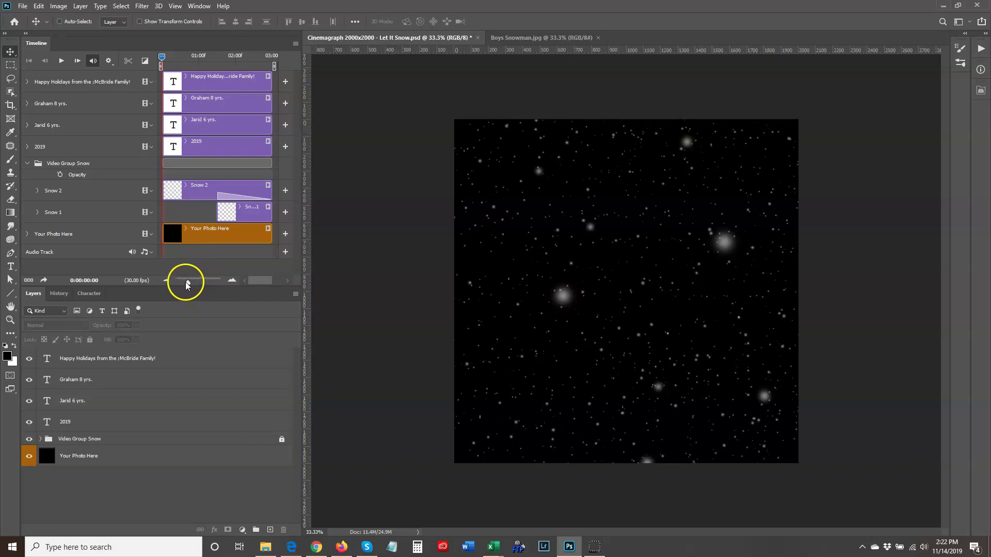
{"action": "left_click_drag", "start_coordinate": [188, 282], "coordinate": [188, 290]}
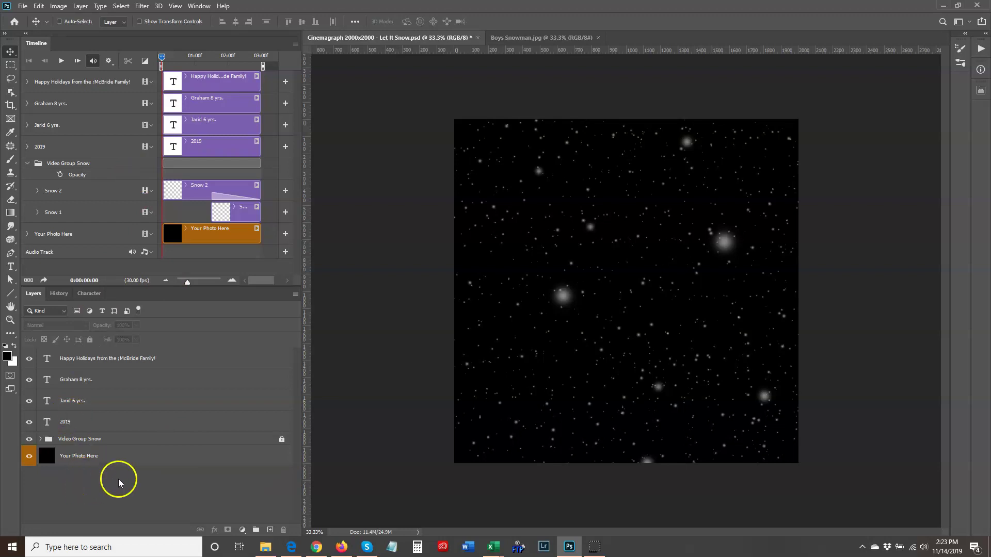
Copy the Boys Snowman.jpg photo into the Let It Snow template directly above the Your Photo Here layer.
{"action": "left_click", "coordinate": [126, 458]}
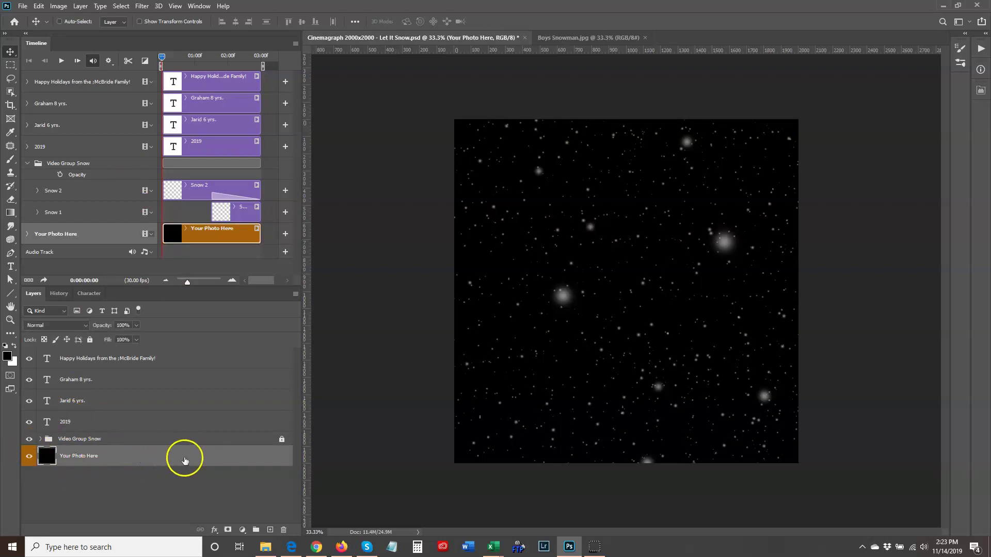
{"action": "left_click", "coordinate": [565, 38]}
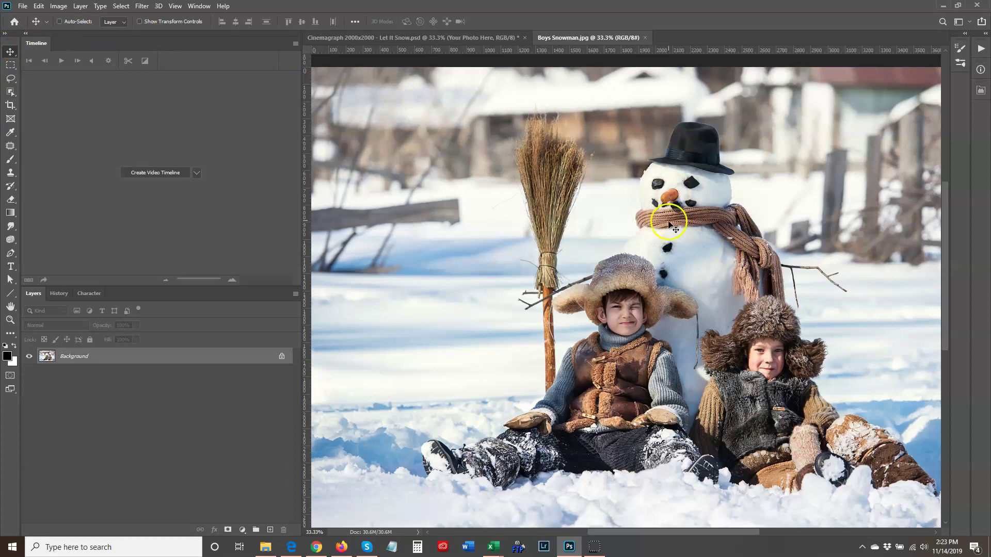
{"action": "left_click_drag", "start_coordinate": [681, 262], "coordinate": [625, 287]}
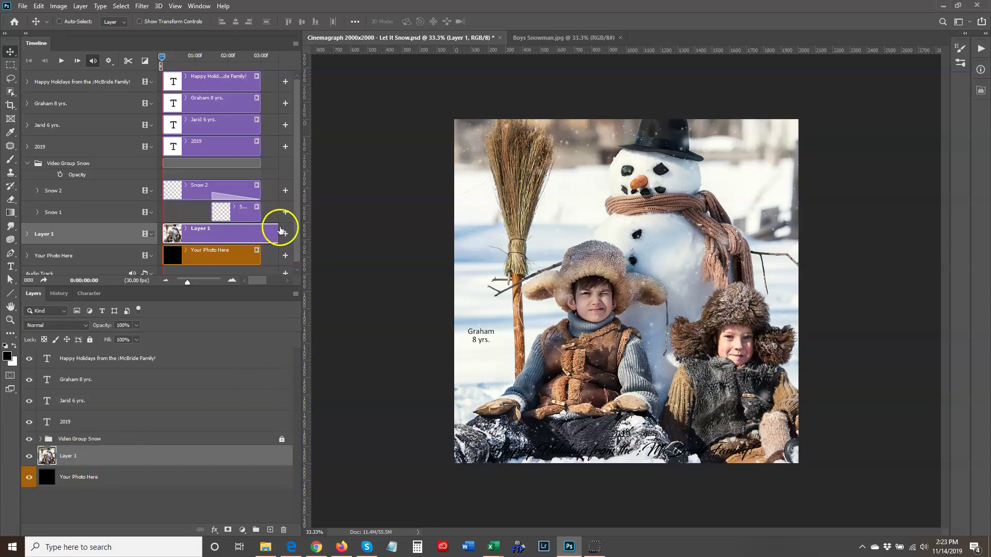
Trim the end of the Layer 1 photo clip to match the other clips at 3 seconds.
{"action": "left_click_drag", "start_coordinate": [186, 283], "coordinate": [185, 287]}
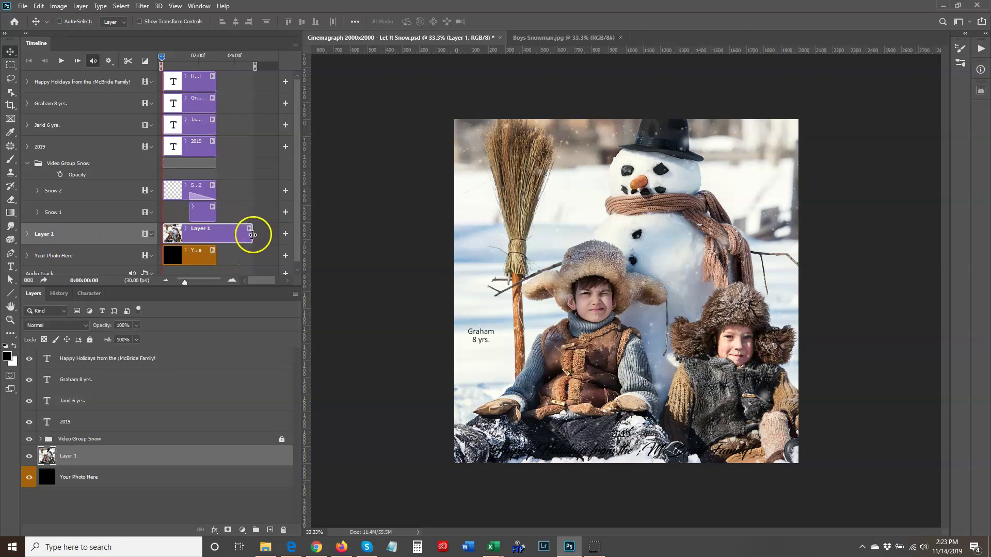
{"action": "left_click_drag", "start_coordinate": [253, 235], "coordinate": [218, 235]}
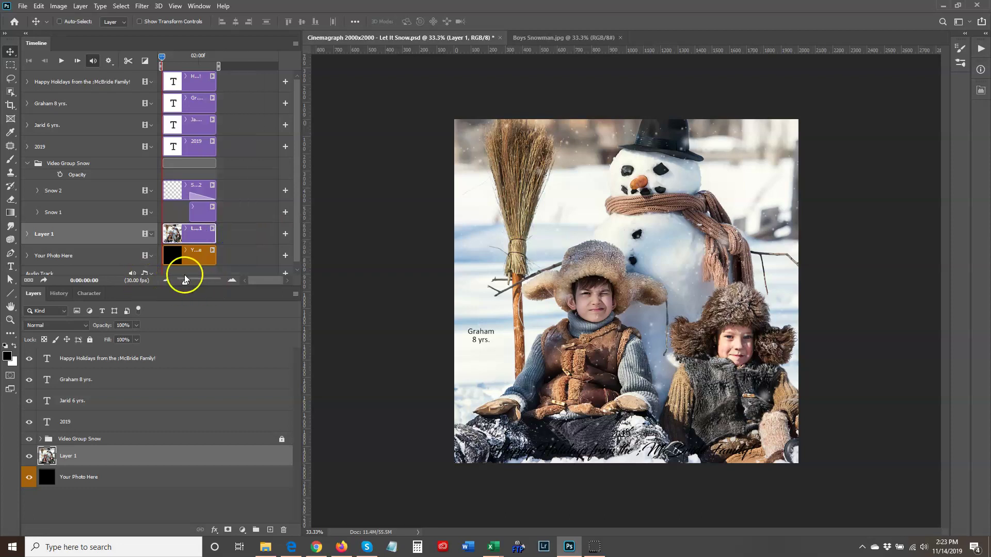
{"action": "left_click_drag", "start_coordinate": [184, 283], "coordinate": [188, 284]}
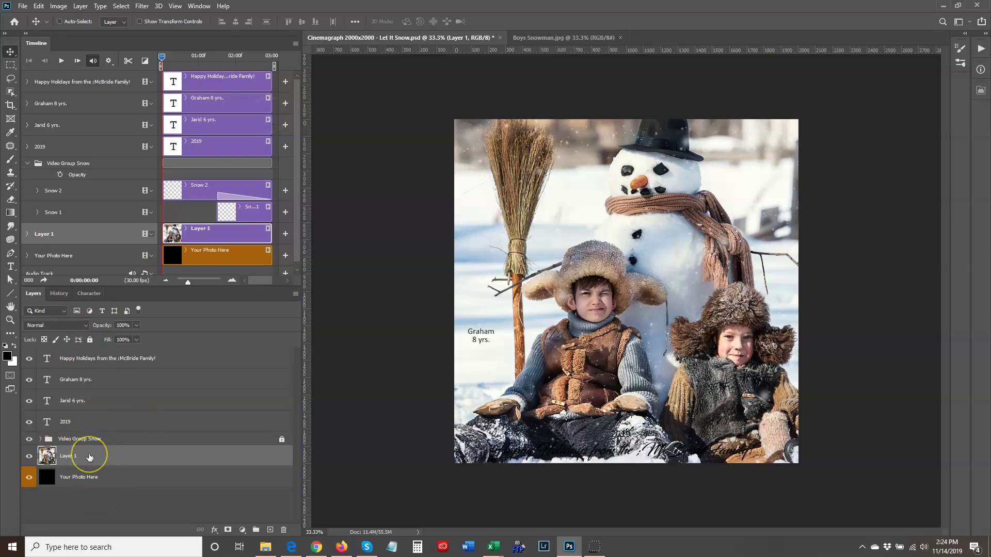
Scale the Layer 1 photo to 79.25% and position it so both boys and the snowman fit the canvas.
{"action": "left_click", "coordinate": [109, 460]}
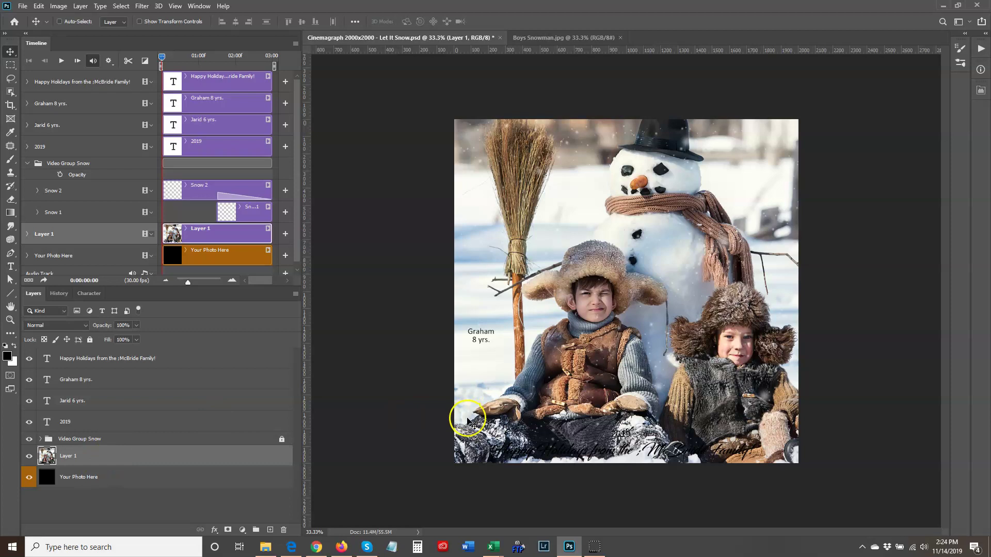
{"action": "key", "text": "ctrl+t"}
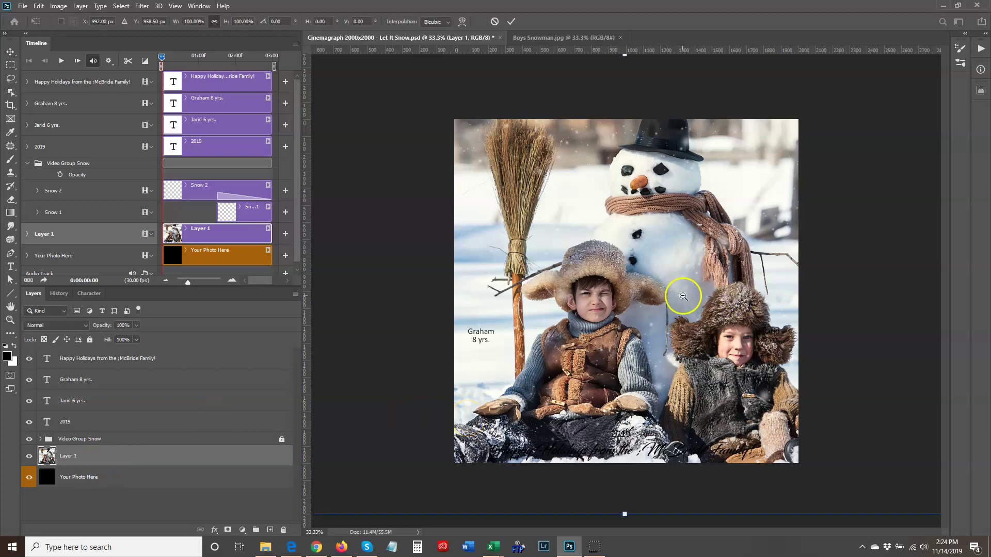
{"action": "left_click", "coordinate": [672, 296], "text": "ctrl+alt"}
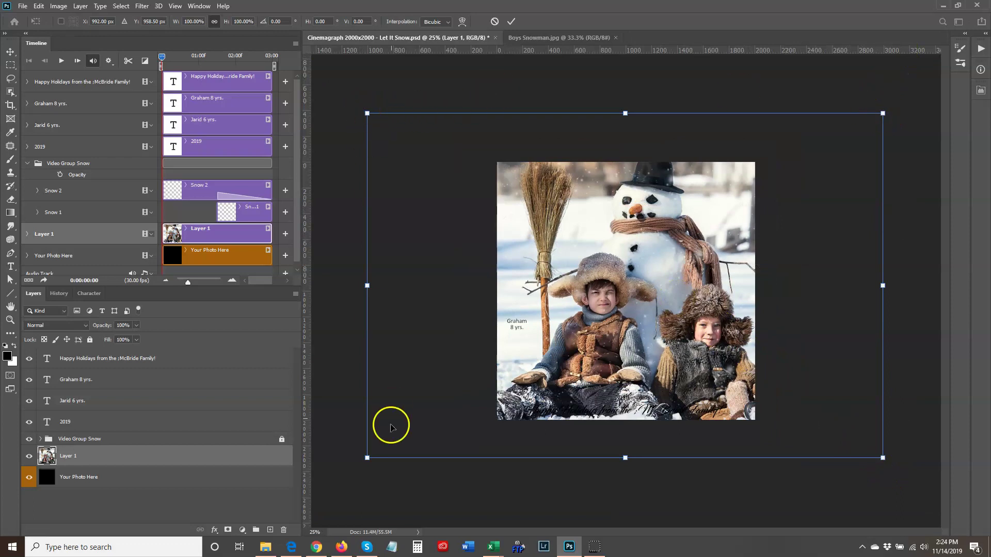
{"action": "left_click_drag", "start_coordinate": [368, 458], "coordinate": [415, 411]}
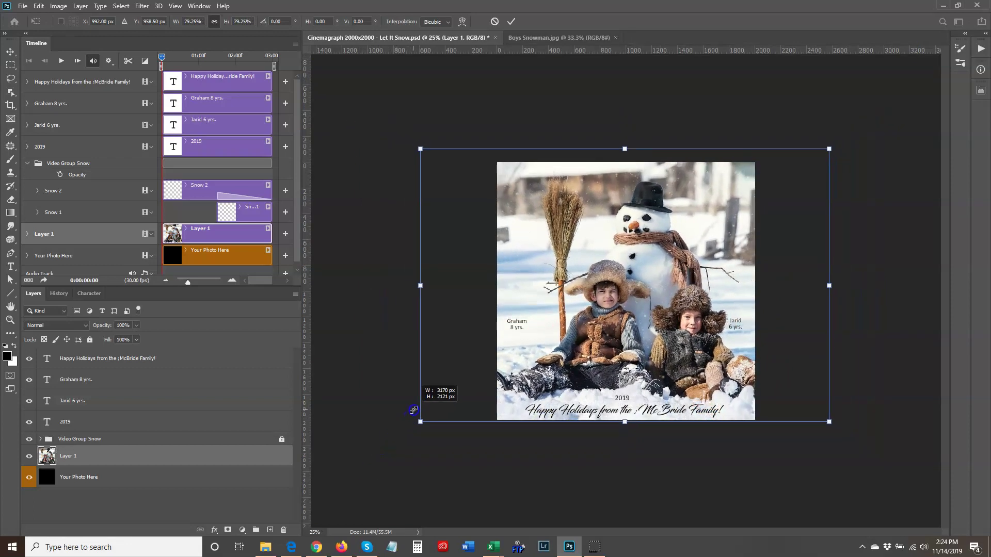
{"action": "left_click_drag", "start_coordinate": [692, 354], "coordinate": [680, 351]}
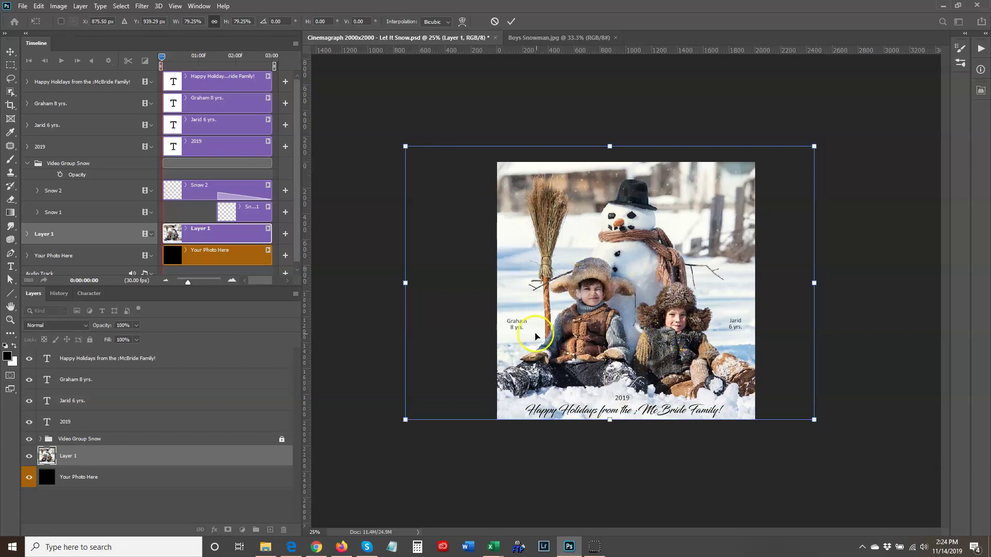
{"action": "key", "text": "Return"}
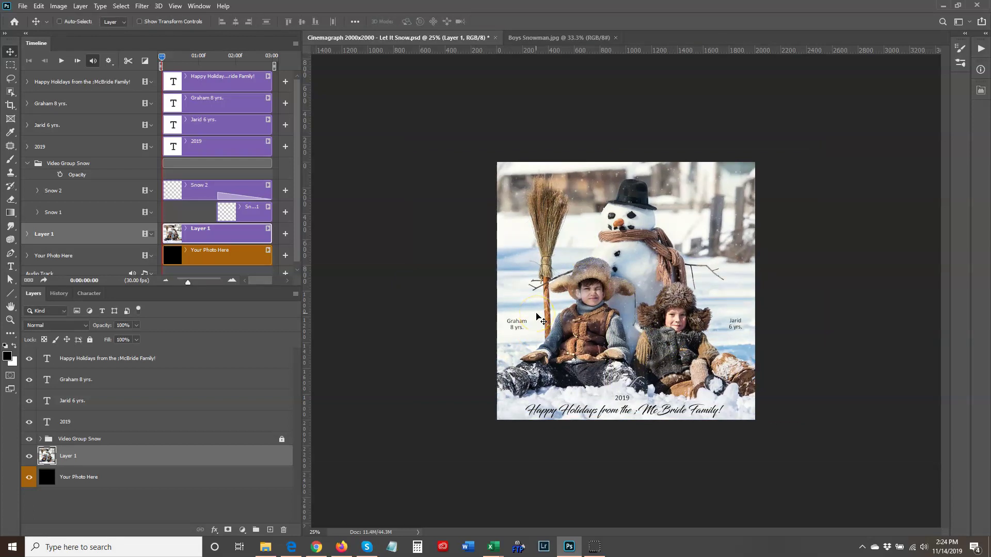
{"action": "key", "text": "ctrl+plus"}
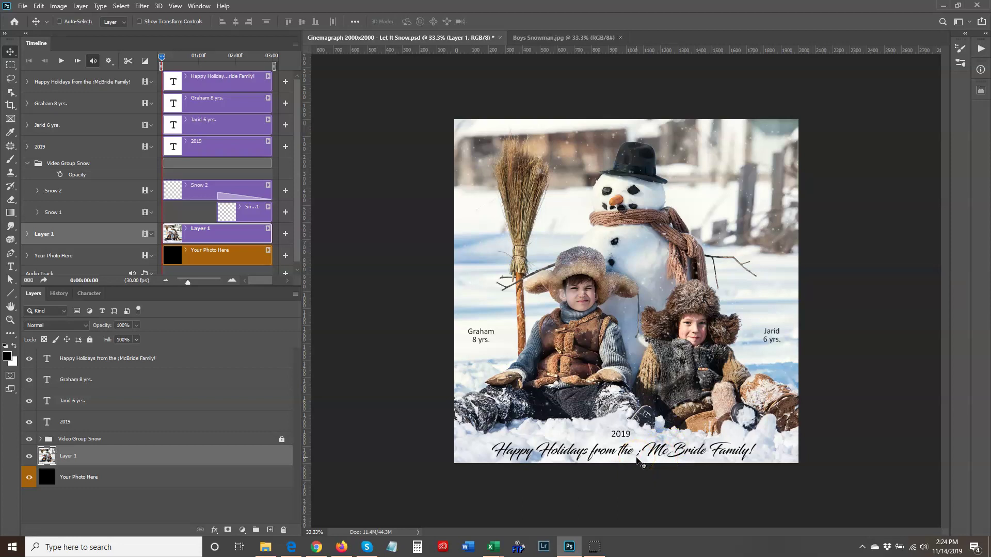
Replace the family name in the Happy Holidays greeting and remove the stray semicolon before it.
{"action": "double_click", "coordinate": [48, 360]}
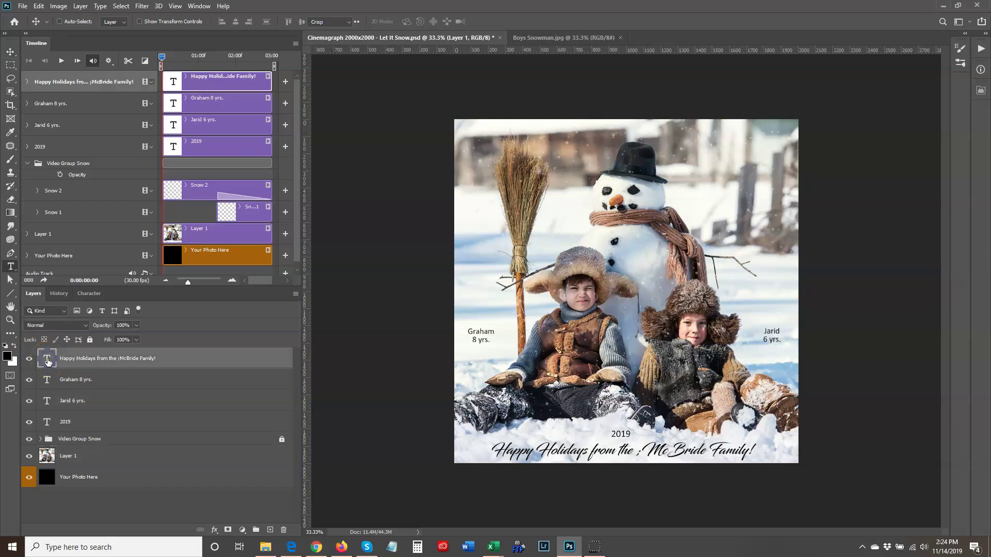
{"action": "left_click", "coordinate": [711, 451]}
{"action": "left_click_drag", "start_coordinate": [711, 450], "coordinate": [635, 451]}
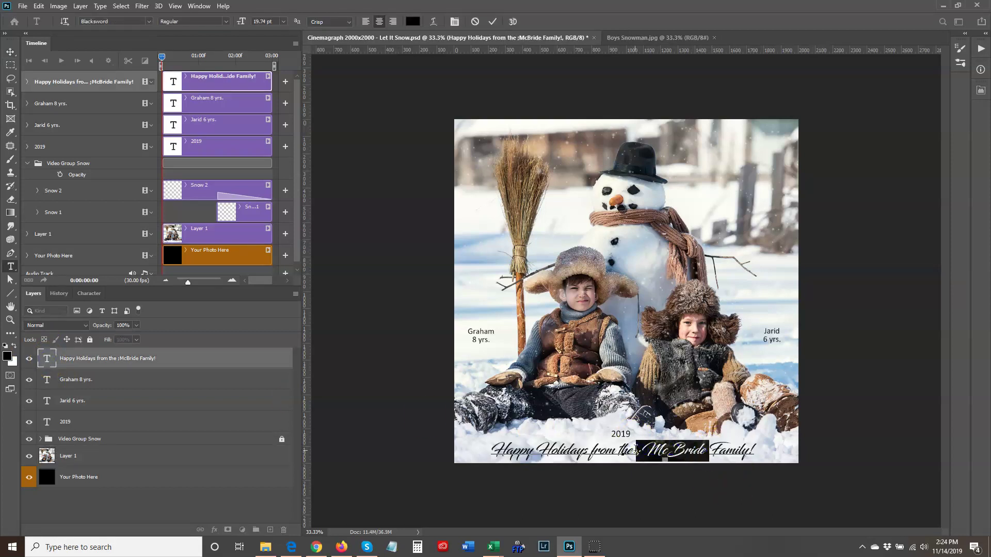
{"action": "type", "text": "Johnson"}
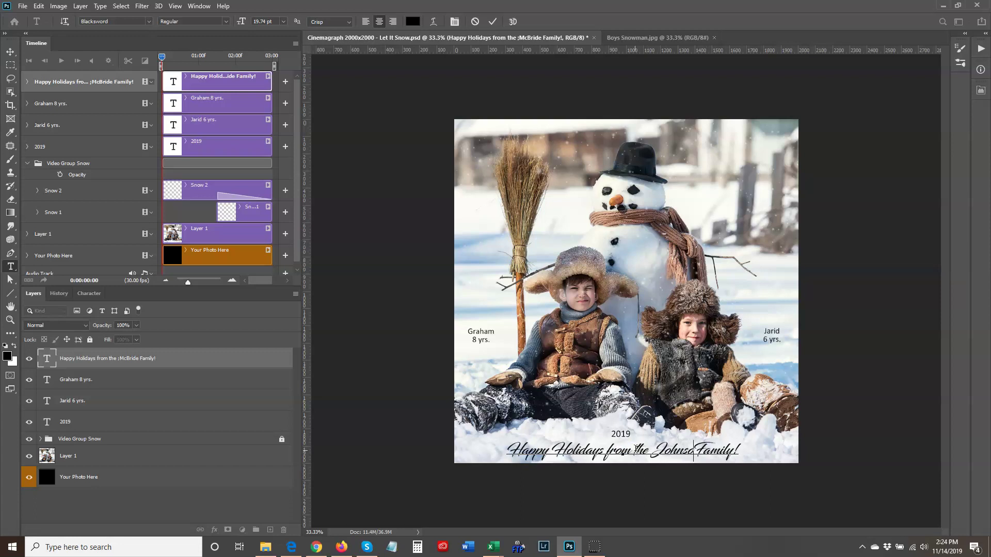
{"action": "key", "text": "ctrl+Return"}
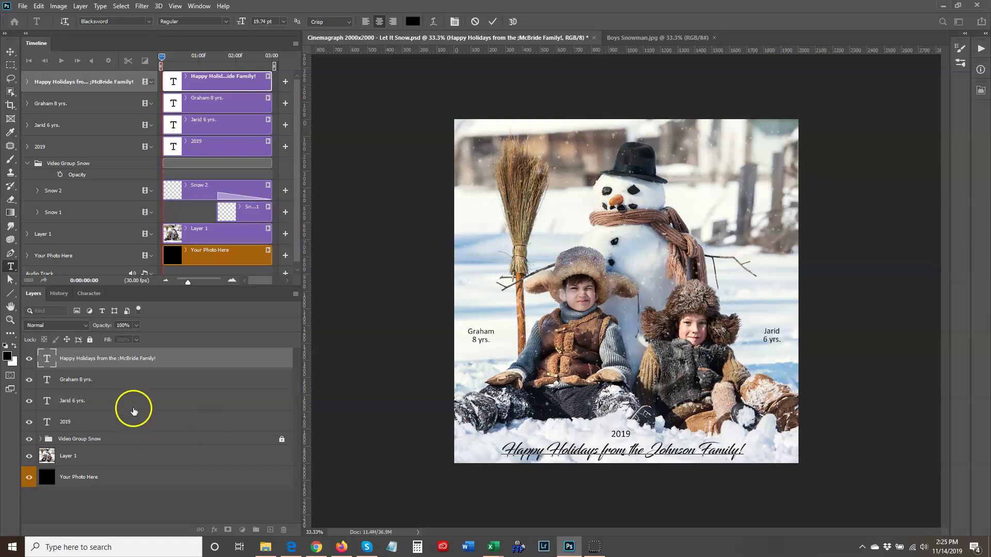
Change the caption beside the boy near the broom to the new child's name and 9 yrs.
{"action": "left_click", "coordinate": [46, 380]}
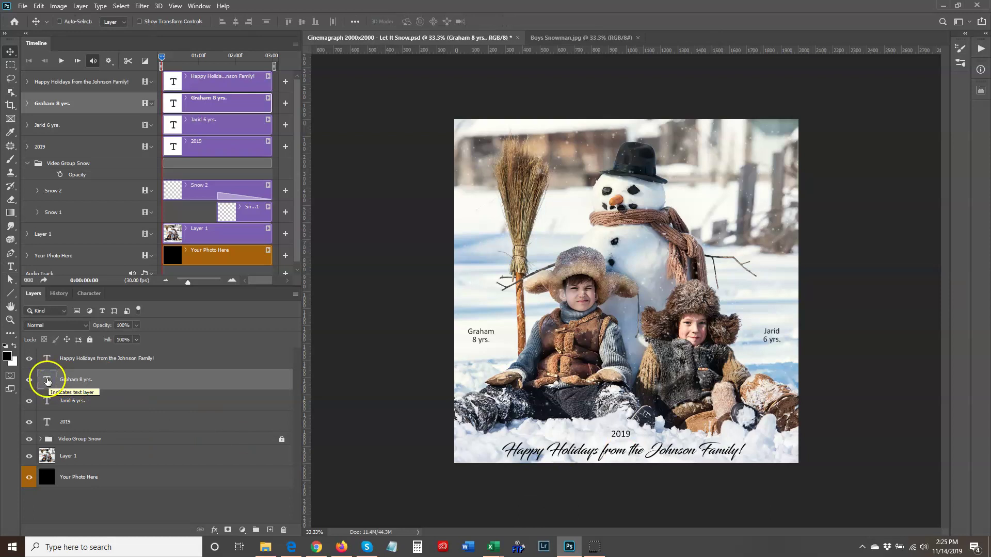
{"action": "double_click", "coordinate": [47, 380]}
{"action": "left_click_drag", "start_coordinate": [496, 331], "coordinate": [468, 330]}
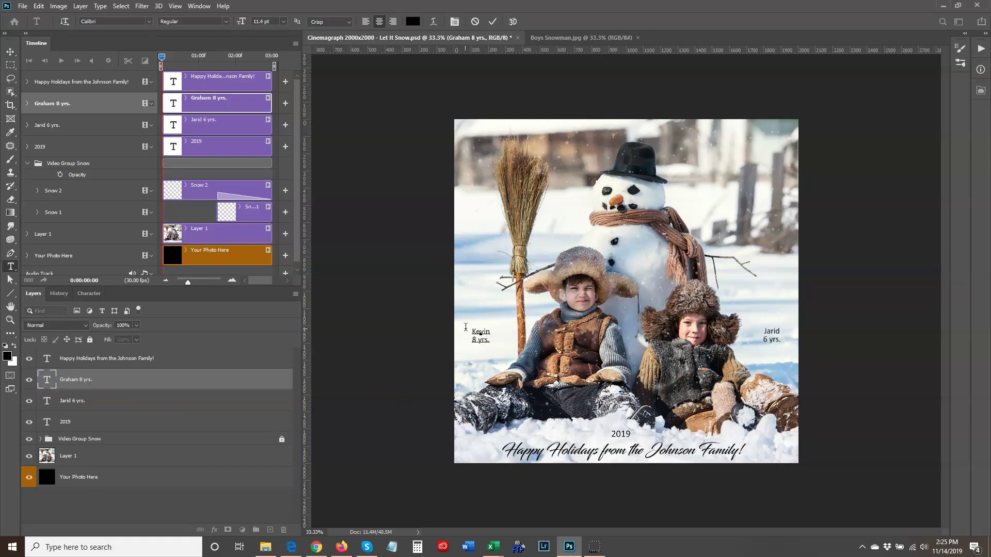
{"action": "left_click", "coordinate": [475, 341]}
Change the caption beside the boy in the dark fur hat to the new child's name and 7 yrs.
{"action": "left_click", "coordinate": [47, 401]}
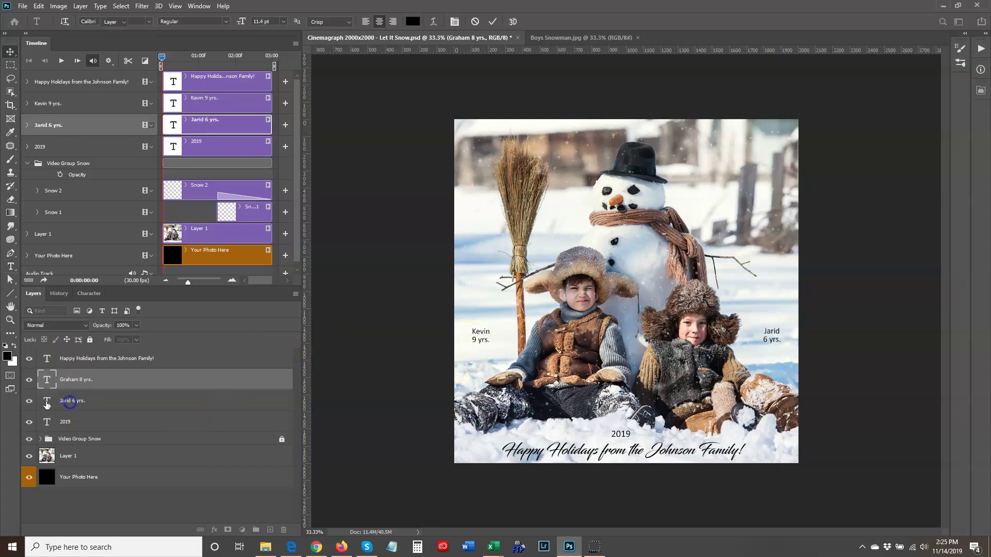
{"action": "double_click", "coordinate": [47, 402]}
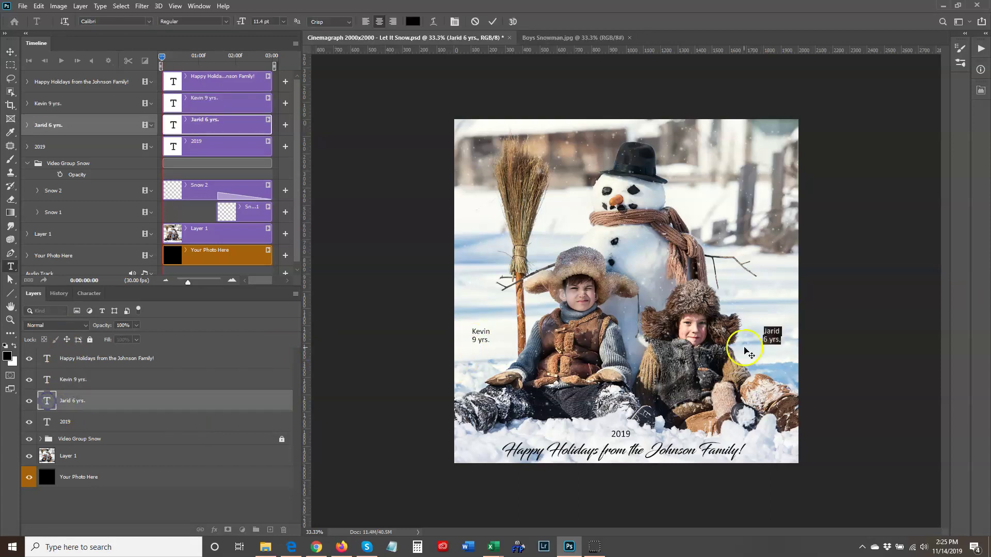
{"action": "left_click", "coordinate": [781, 333]}
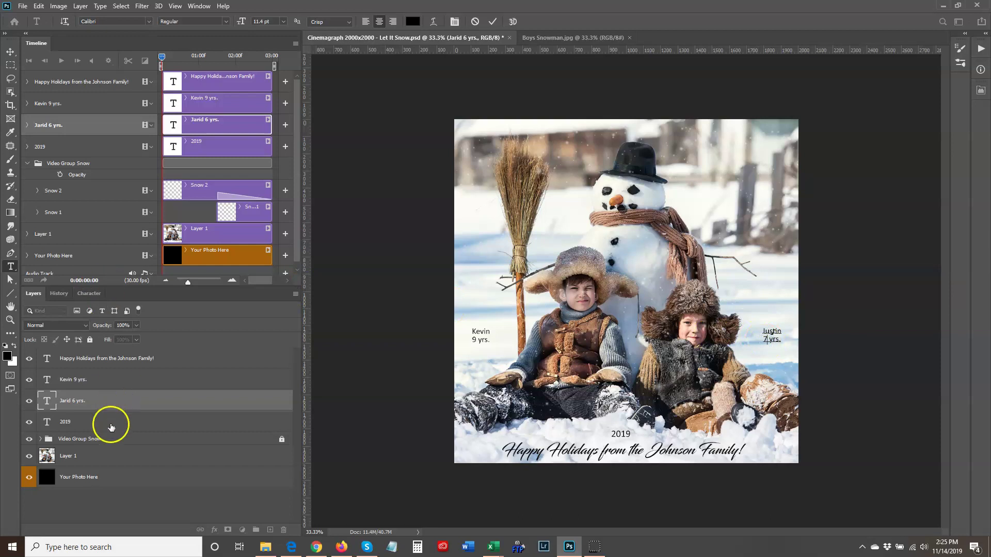
{"action": "left_click", "coordinate": [101, 500]}
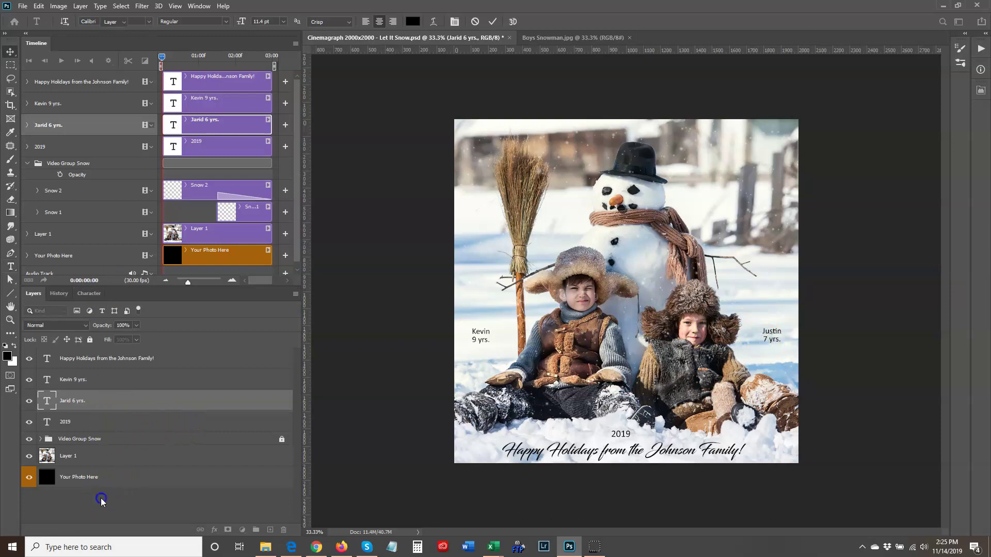
{"action": "key", "text": "v"}
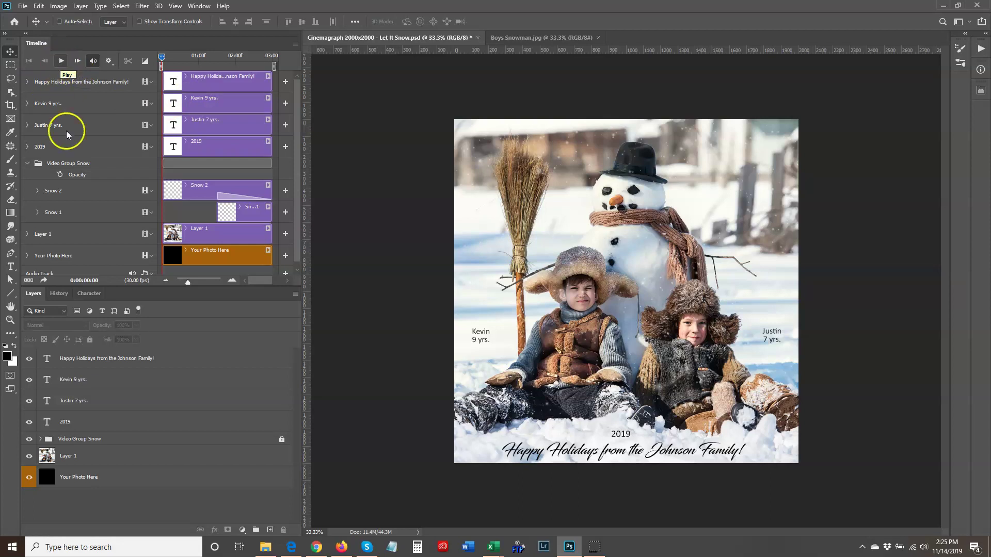
Play the timeline to preview the falling snow animation over the photo, and stop the playback.
{"action": "left_click", "coordinate": [61, 61]}
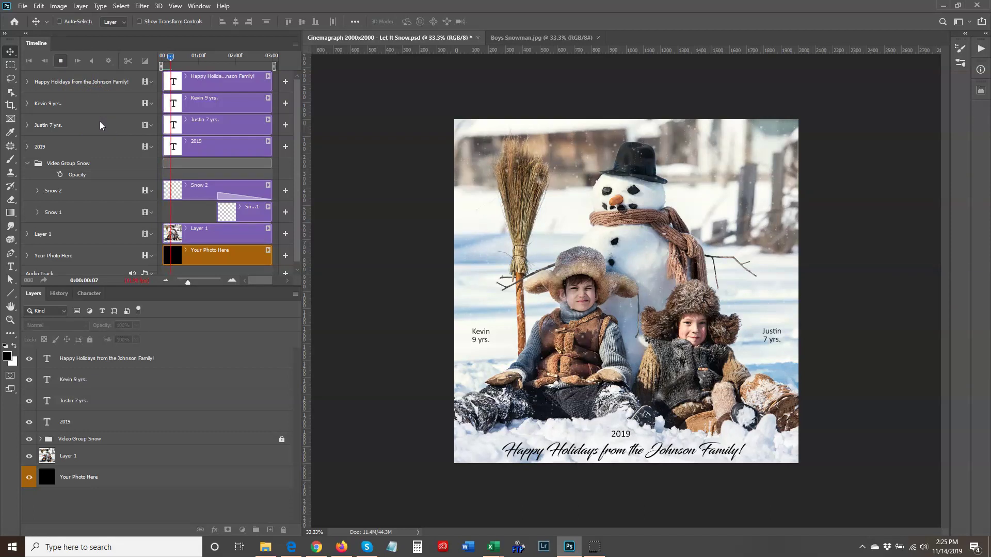
{"action": "left_click", "coordinate": [190, 96]}
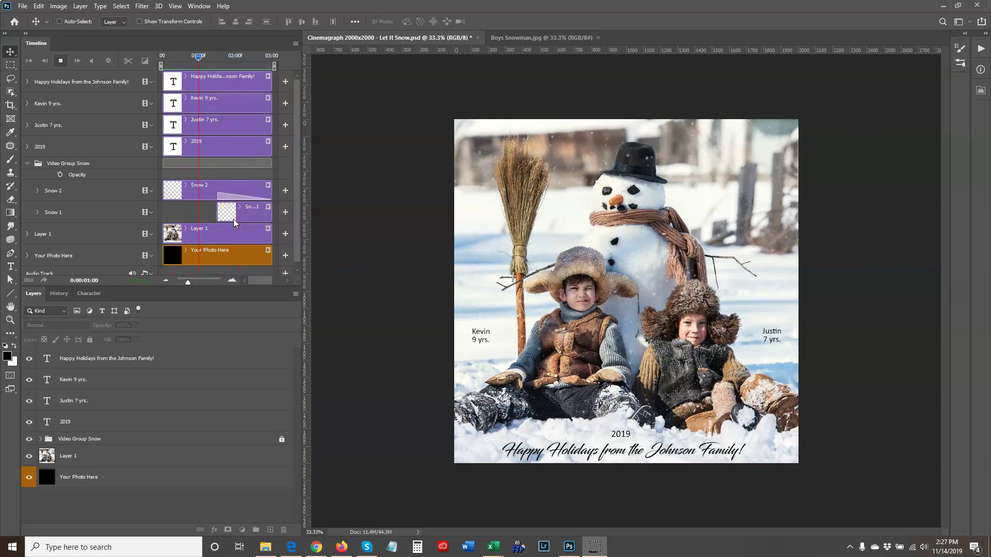
{"action": "left_click", "coordinate": [61, 62]}
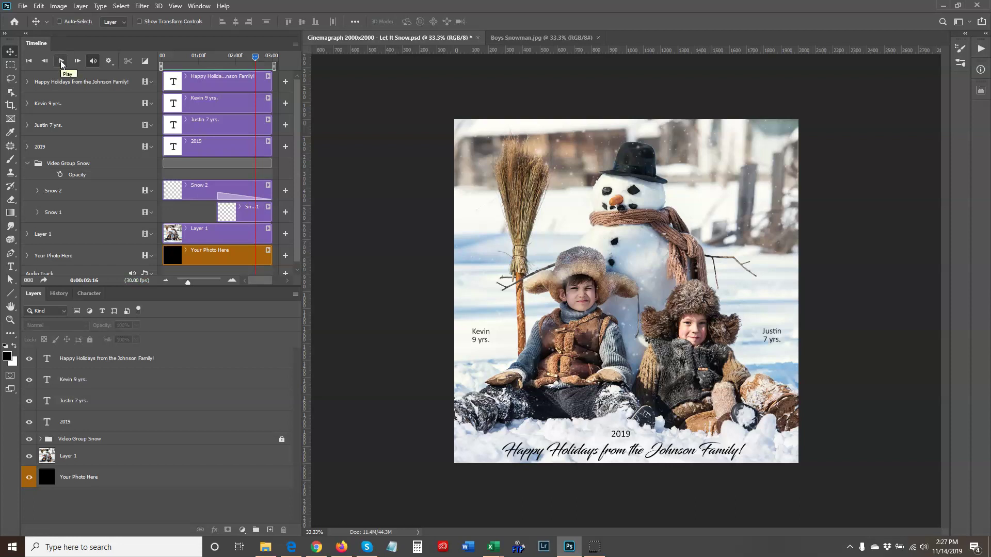
Render the work area as H.264 video Cinemagraph 2000x2000 - Let It Snow.mp4 in the Let It Snow folder, replacing the existing file.
{"action": "left_click", "coordinate": [22, 6]}
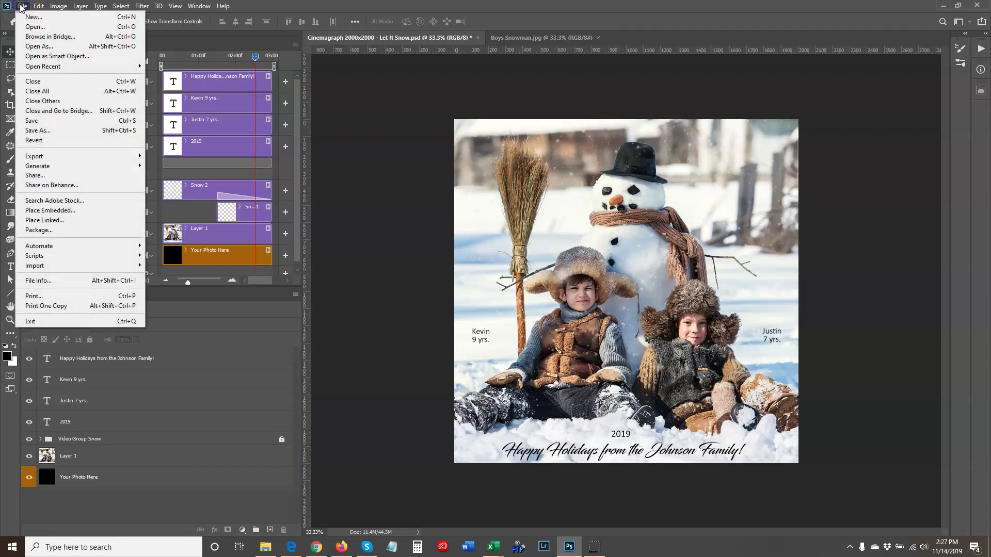
{"action": "mouse_move", "coordinate": [35, 156]}
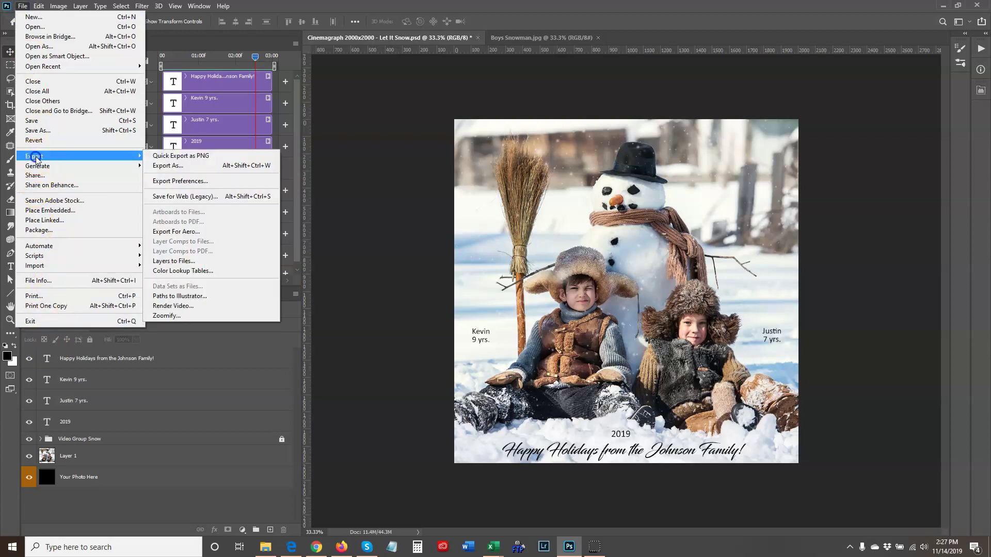
{"action": "left_click", "coordinate": [178, 307]}
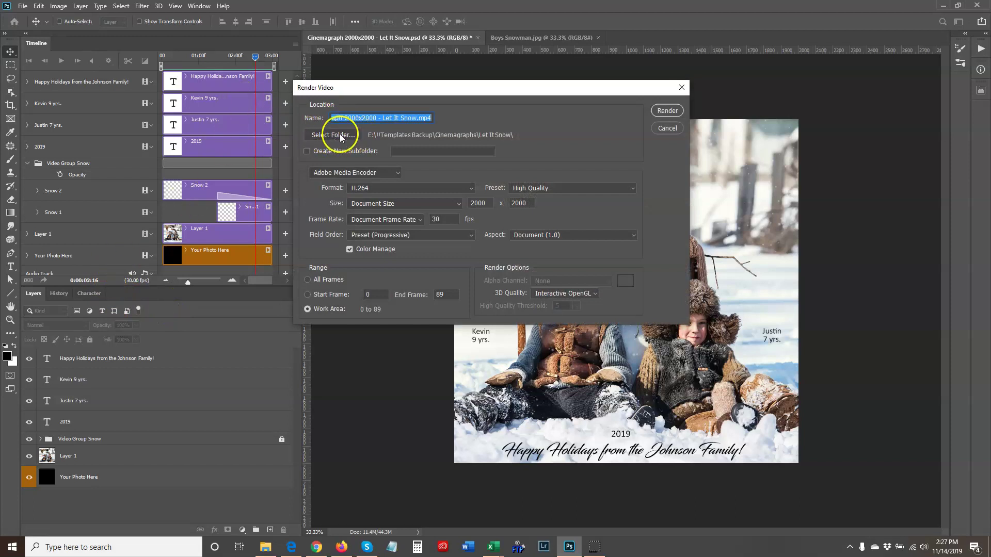
{"action": "left_click", "coordinate": [339, 134]}
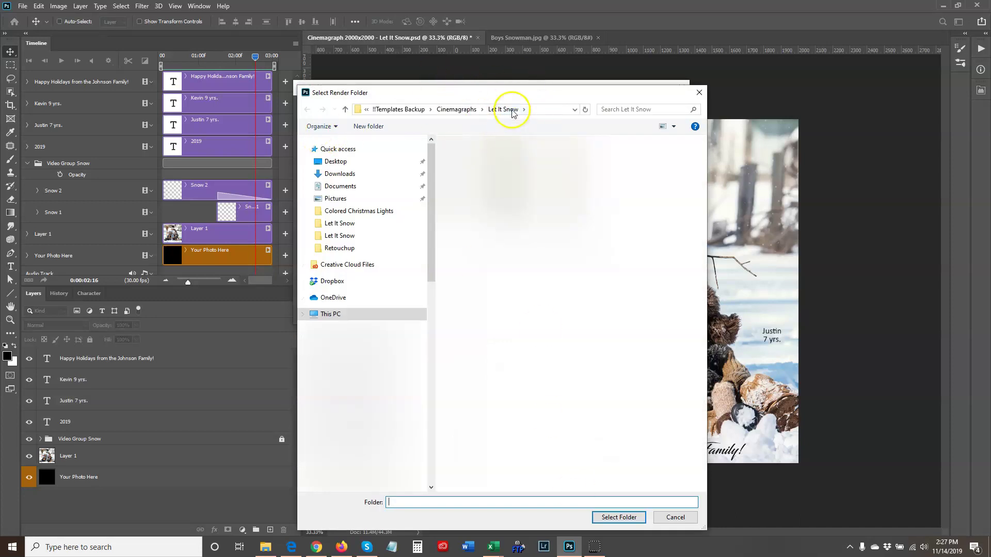
{"action": "left_click", "coordinate": [618, 517]}
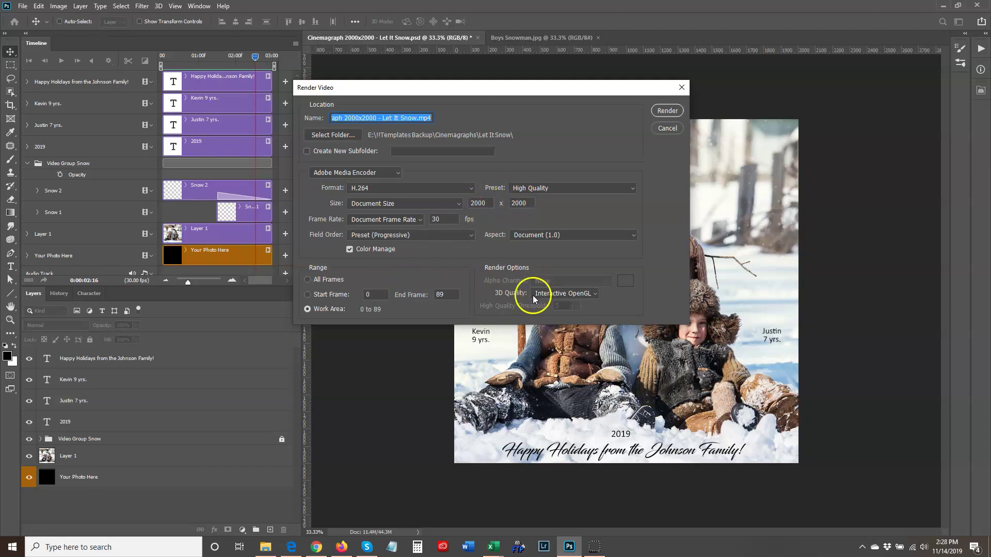
{"action": "left_click", "coordinate": [668, 111]}
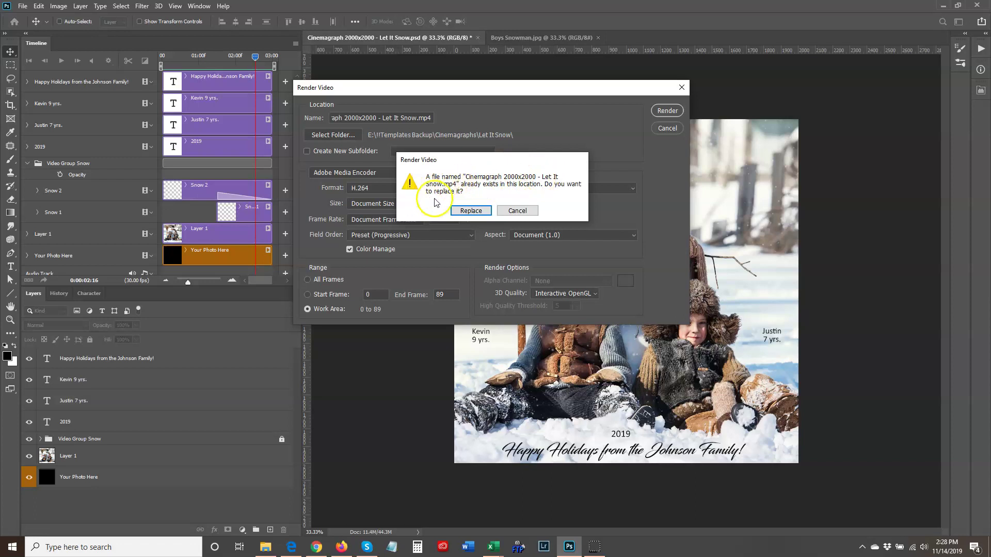
{"action": "left_click", "coordinate": [469, 211]}
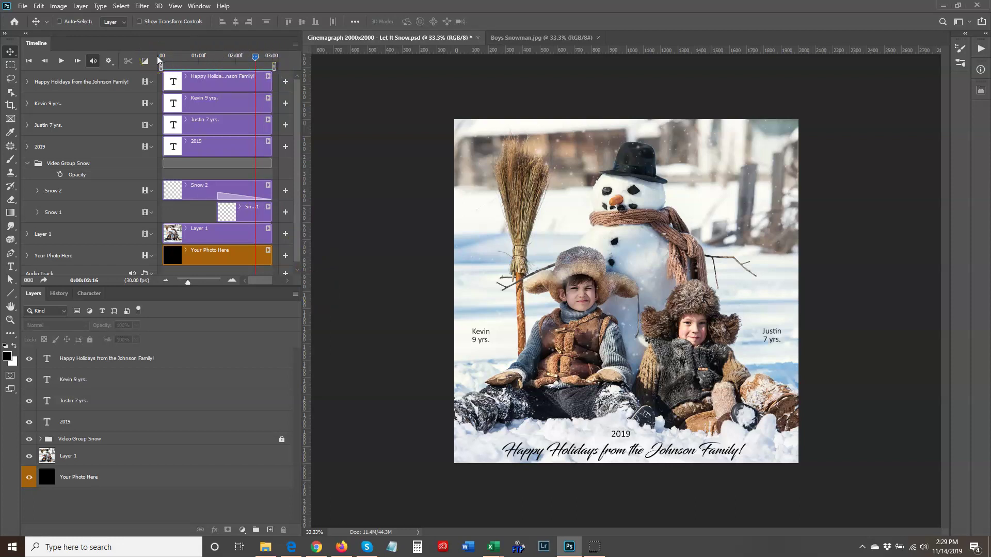
Return the playhead to the start of the timeline and save the Let It Snow document.
{"action": "left_click_drag", "start_coordinate": [253, 57], "coordinate": [150, 56]}
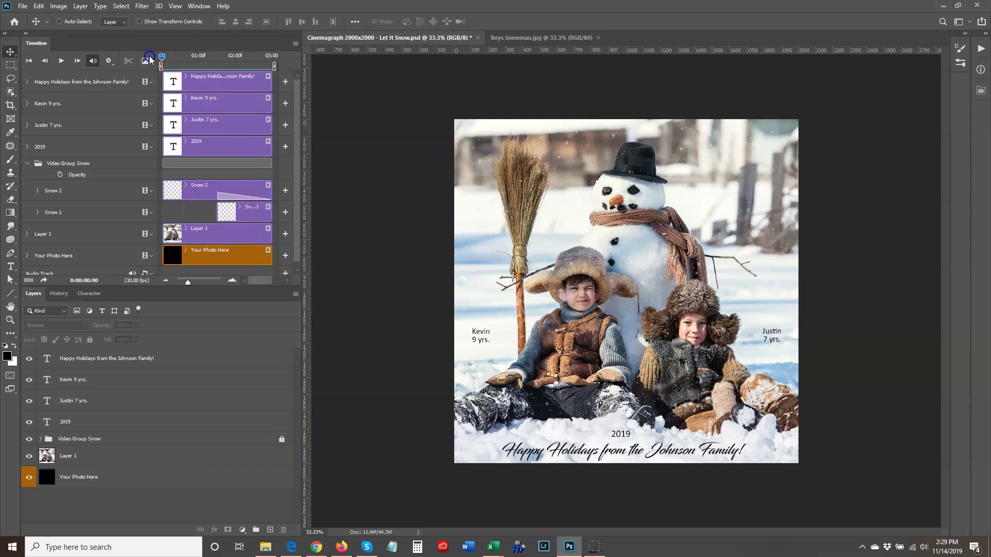
{"action": "left_click", "coordinate": [22, 6]}
{"action": "left_click", "coordinate": [49, 124]}
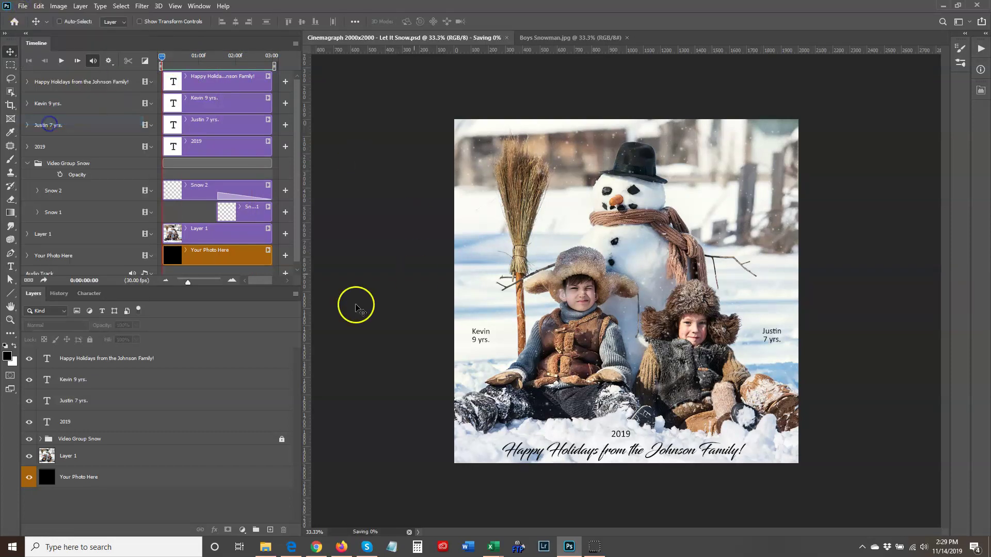